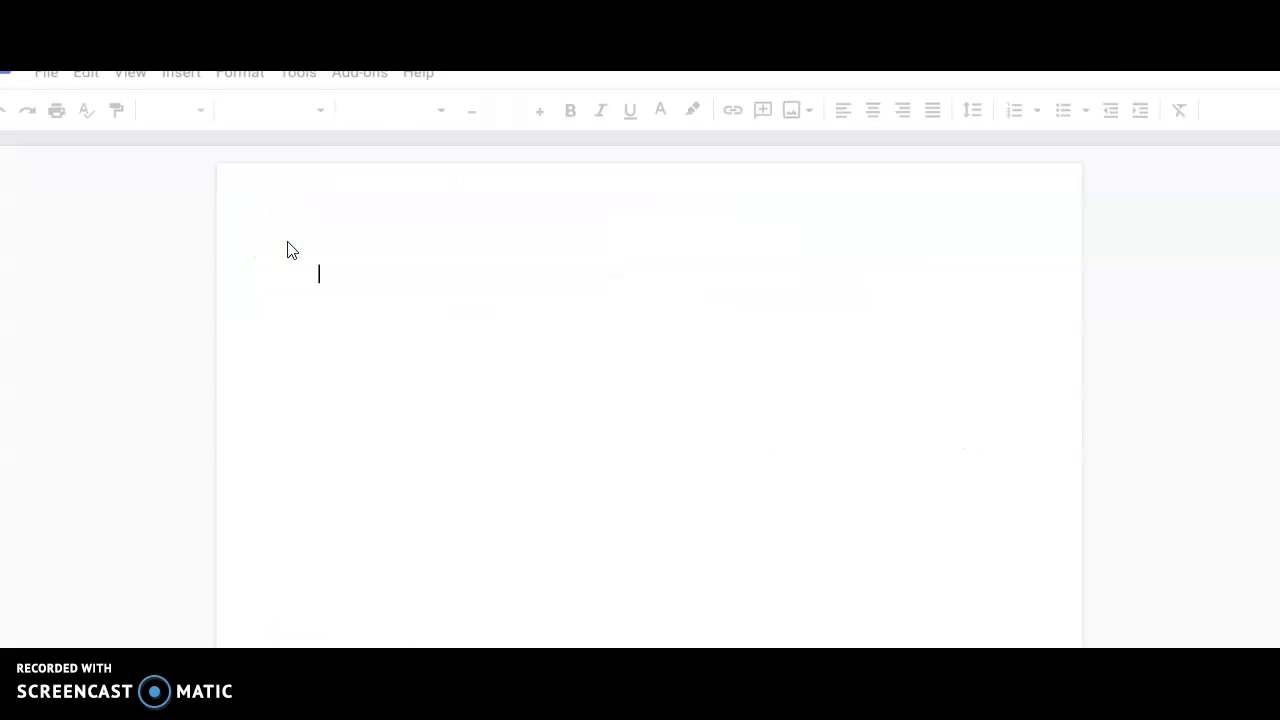
Step: Create a blank document and set its text to 12-point Arial
{"action": "left_click", "coordinate": [97, 577]}
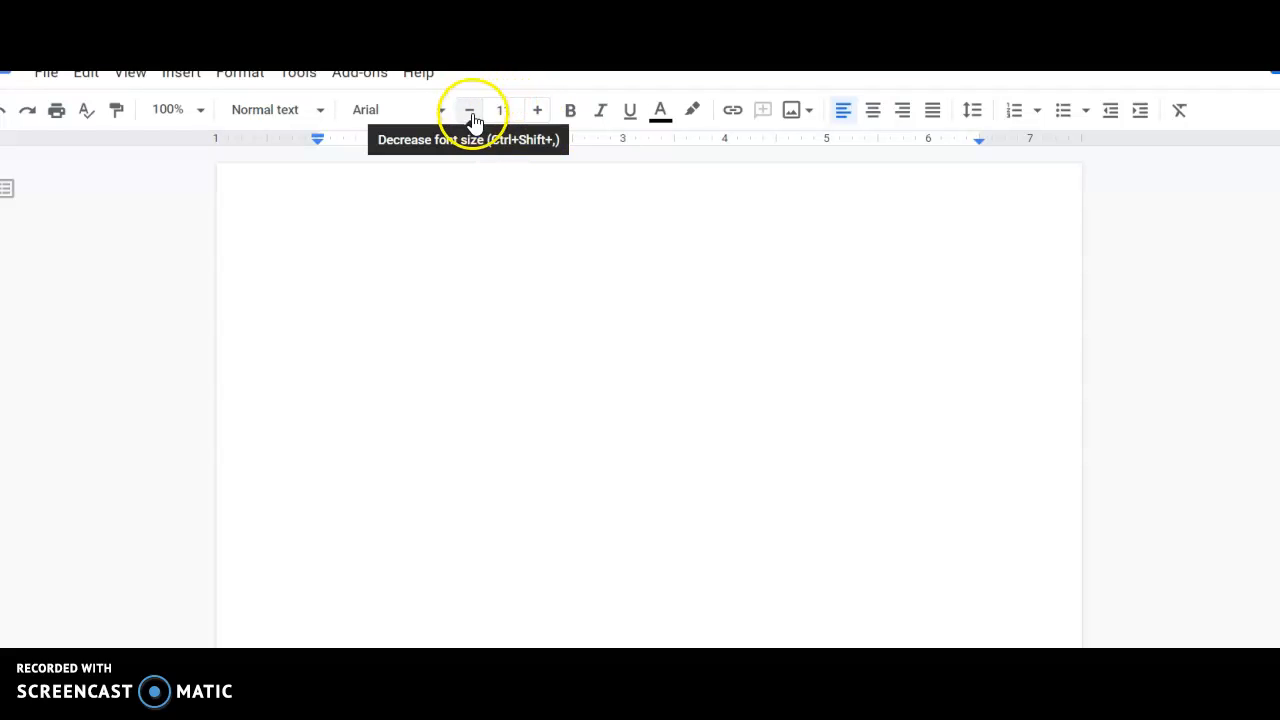
{"action": "left_click", "coordinate": [537, 112]}
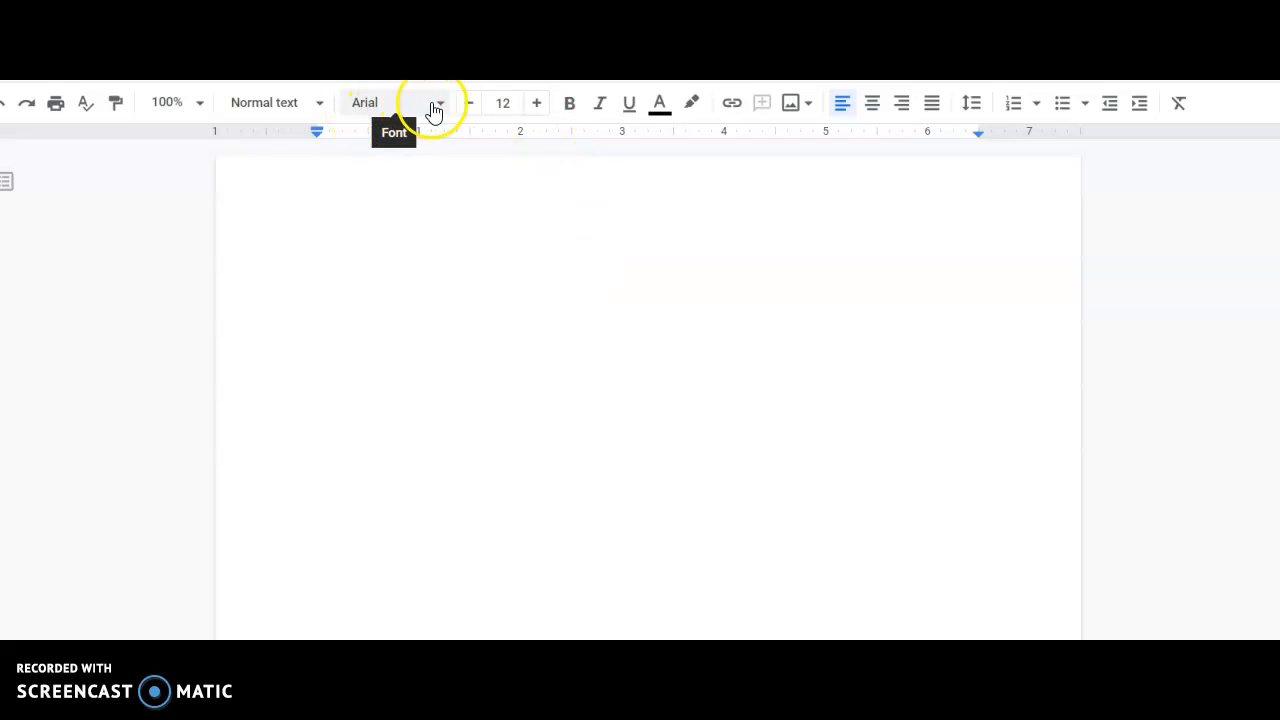
{"action": "left_click", "coordinate": [441, 108]}
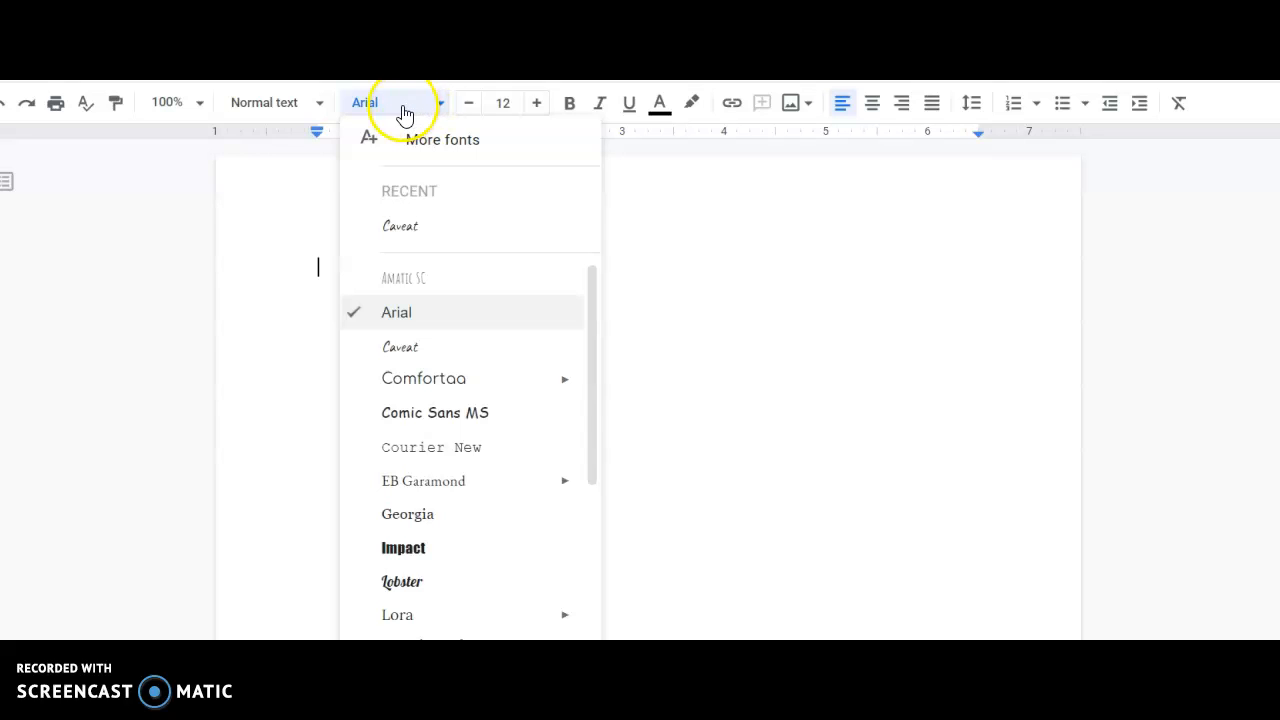
{"action": "left_click", "coordinate": [400, 108]}
{"action": "left_click", "coordinate": [512, 368]}
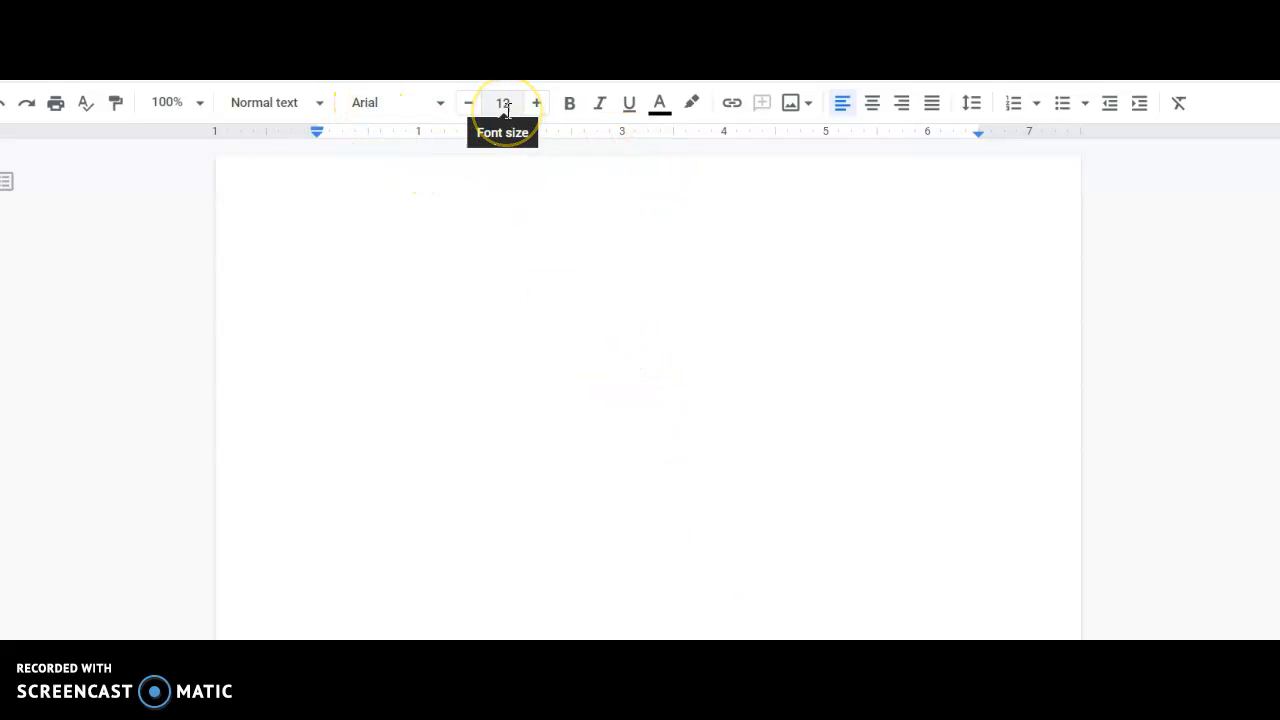
Step: Set the document's line spacing to double
{"action": "left_click", "coordinate": [975, 115]}
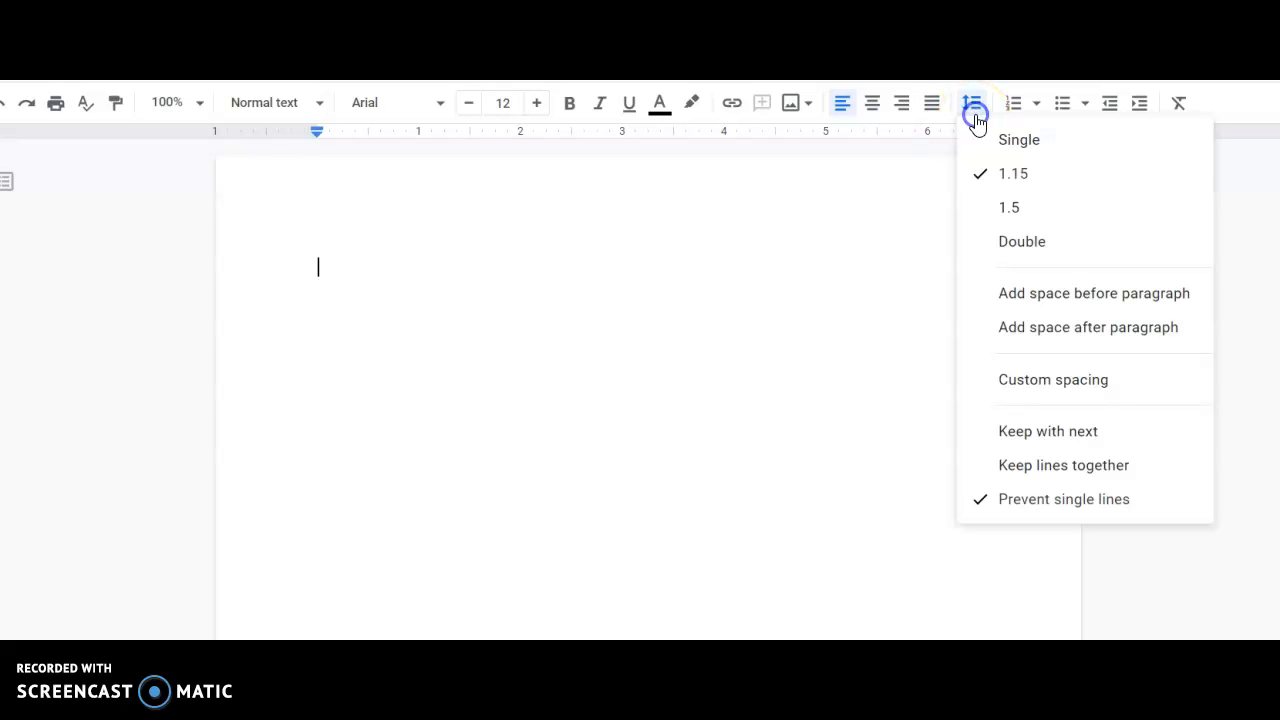
{"action": "left_click", "coordinate": [1002, 248]}
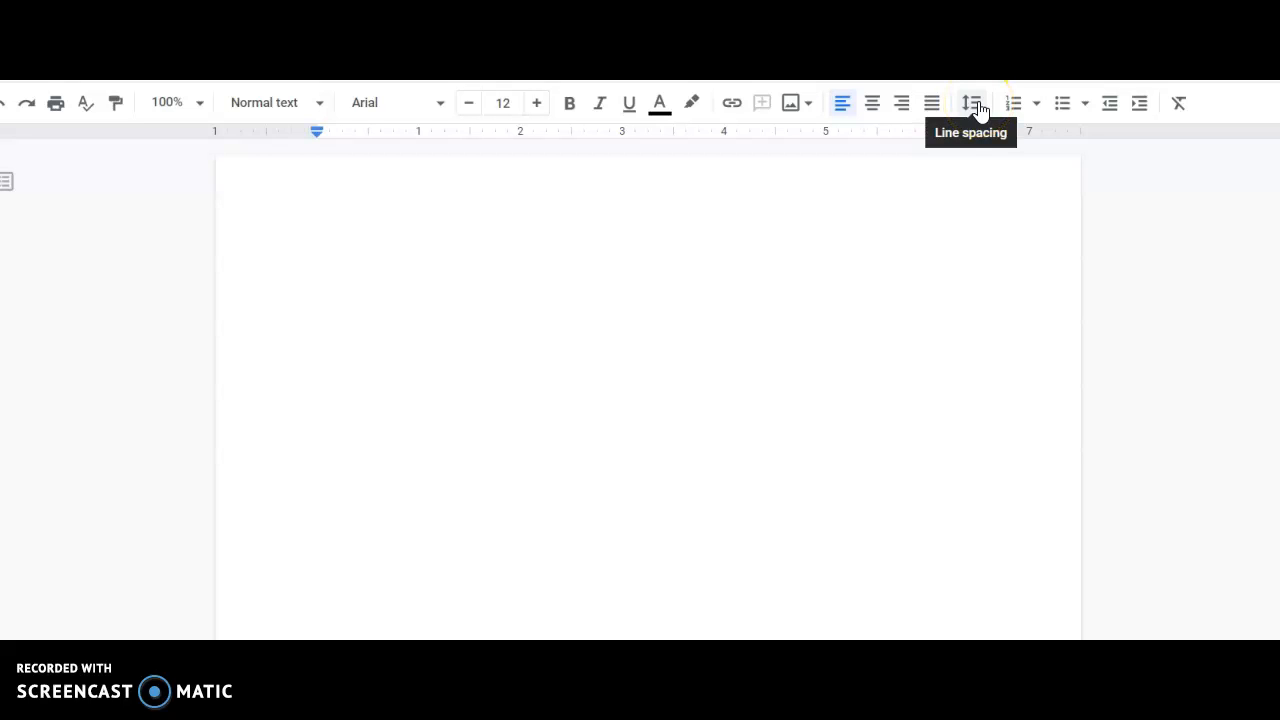
Step: Enter the student's full name on the first line and the instructor's title and full name on the second
{"action": "double_click", "coordinate": [325, 266]}
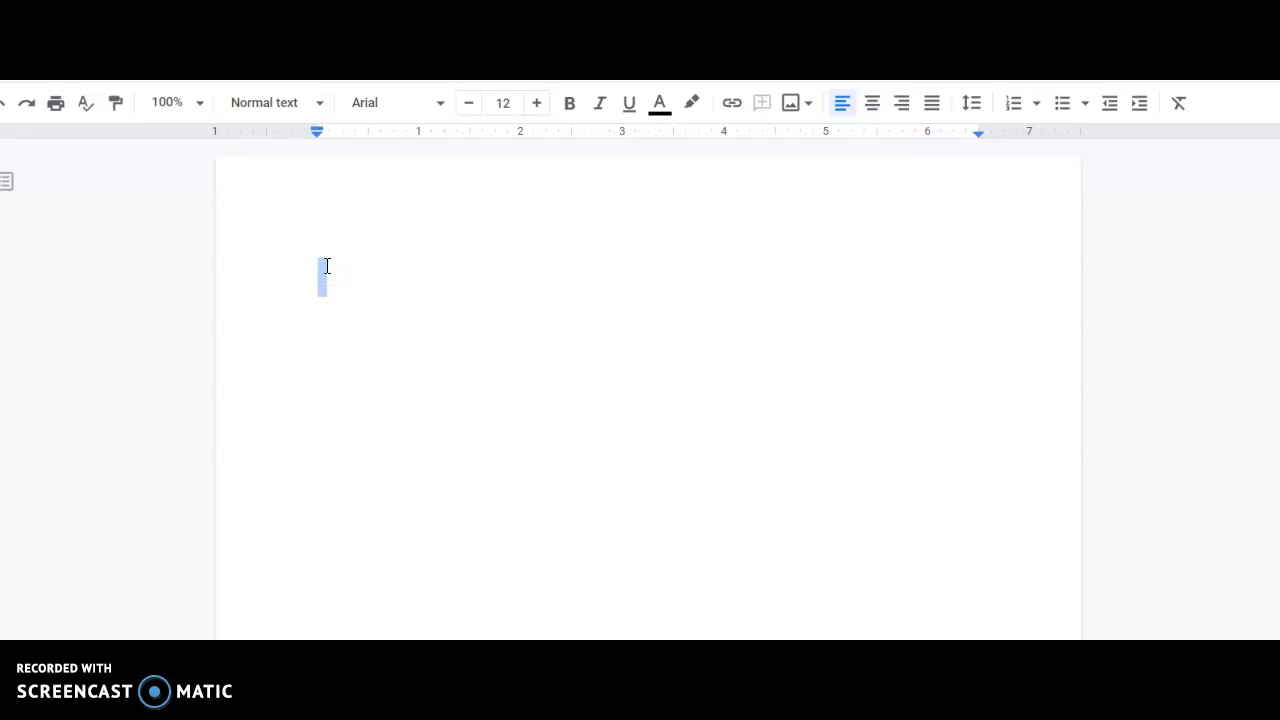
{"action": "type", "text": "Kerri McKenna"}
{"action": "key", "text": "Return"}
{"action": "type", "text": "Dr. Kerr"}
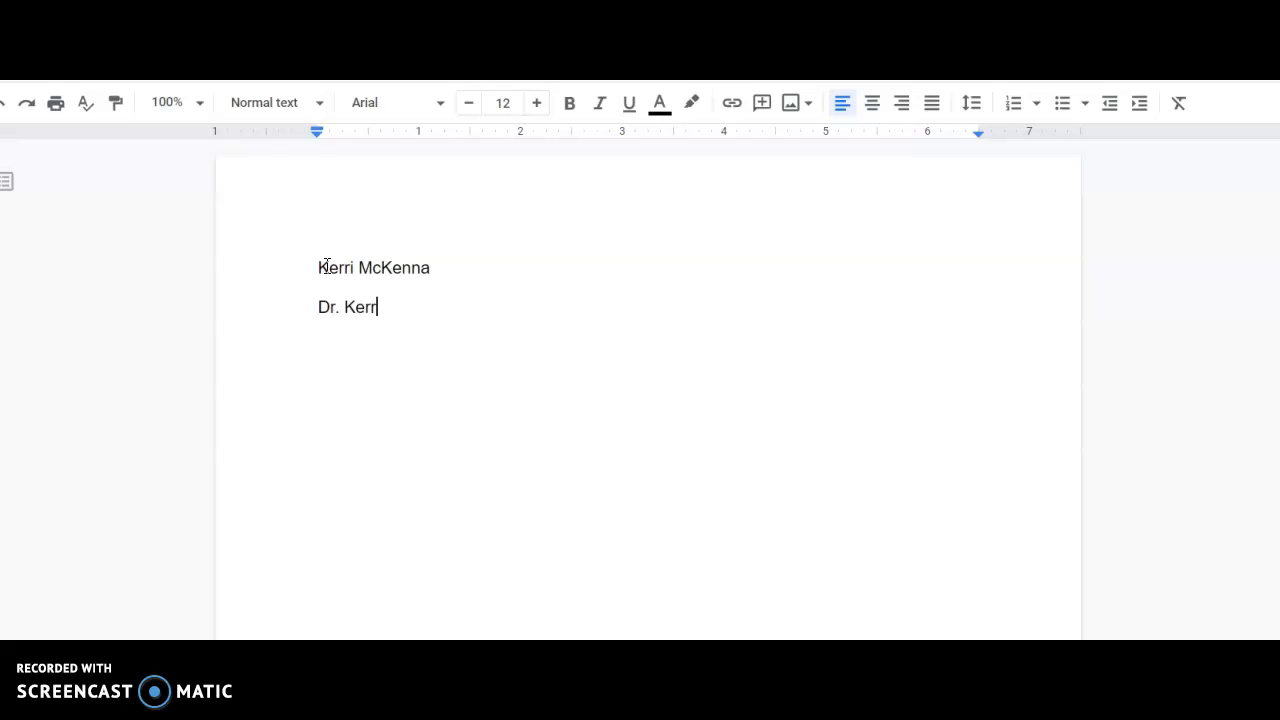
{"action": "type", "text": "i McKenna"}
{"action": "key", "text": "Return"}
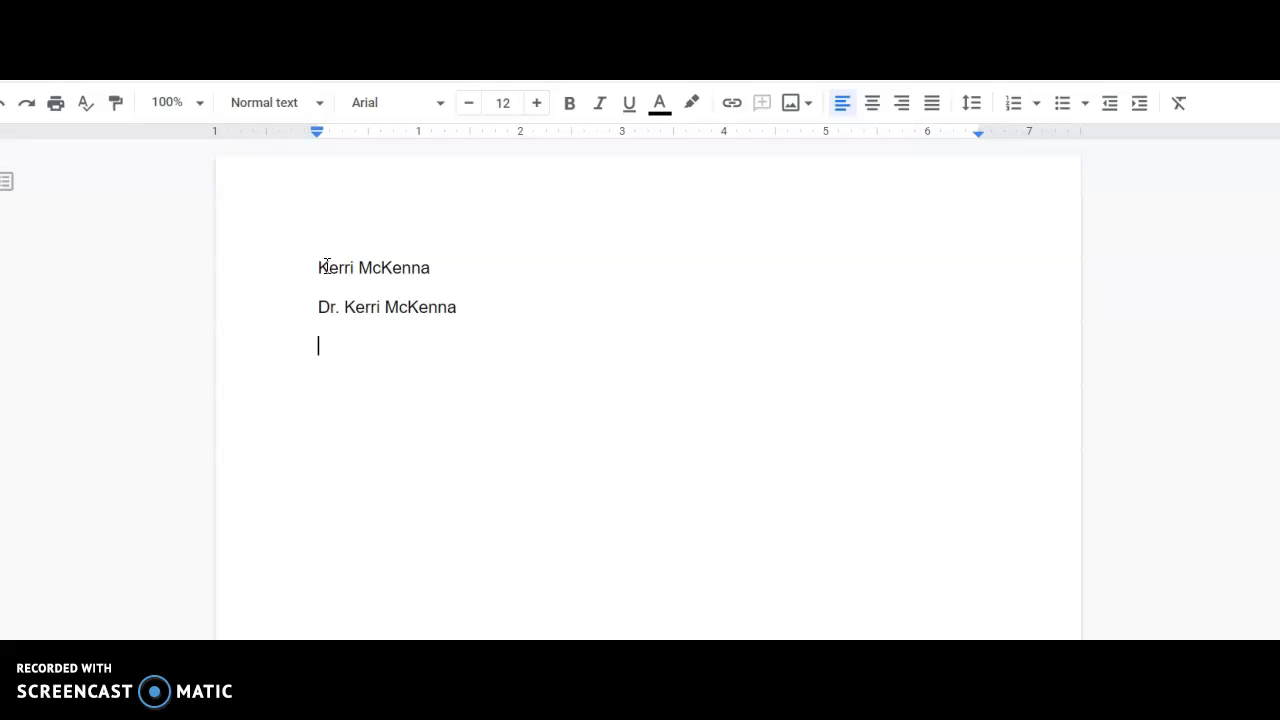
Step: Complete the heading with the course "ENG 101" and the date "7 October 2020" on separate lines
{"action": "type", "text": "ENG 101"}
{"action": "key", "text": "Return"}
{"action": "type", "text": "7"}
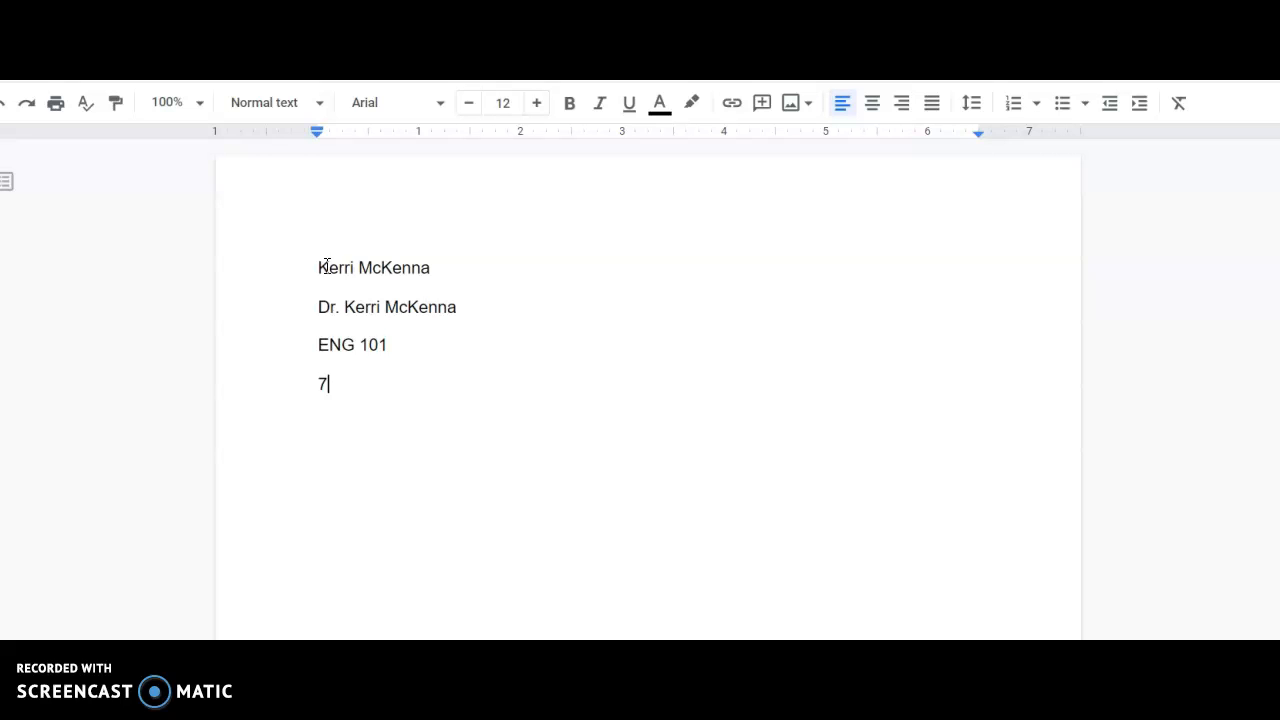
{"action": "type", "text": " Octob"}
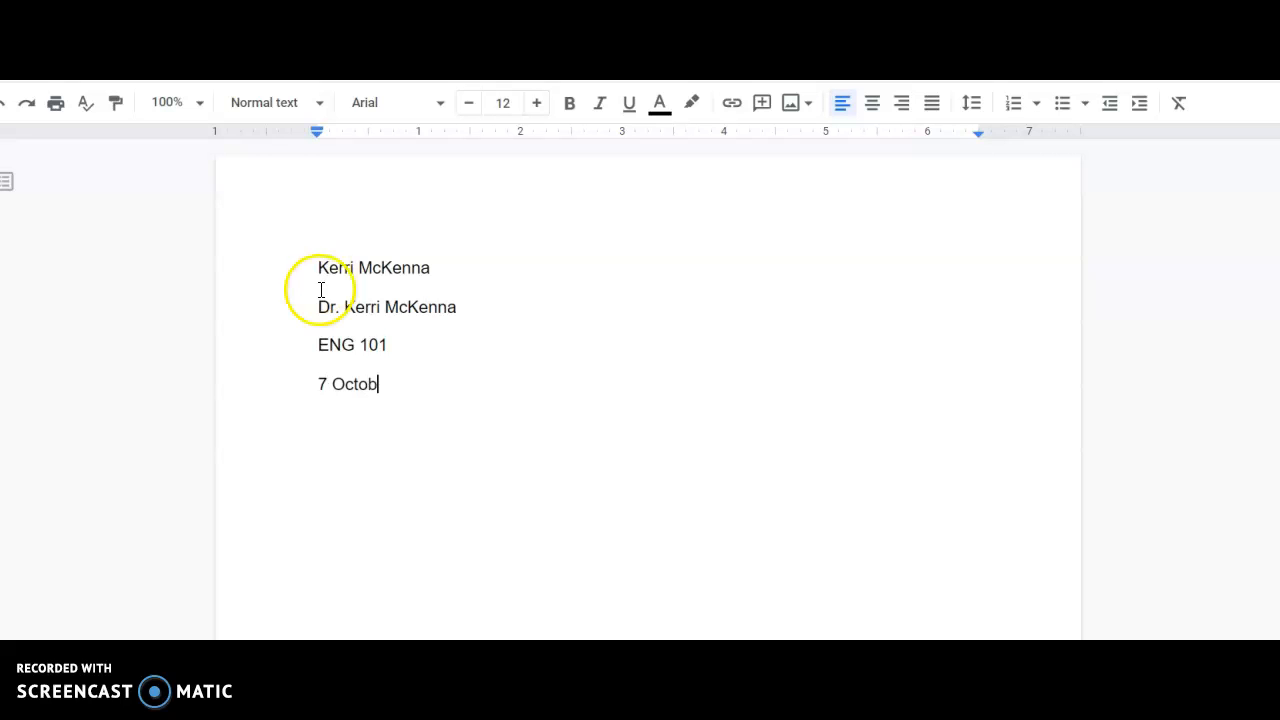
{"action": "type", "text": "er 2020"}
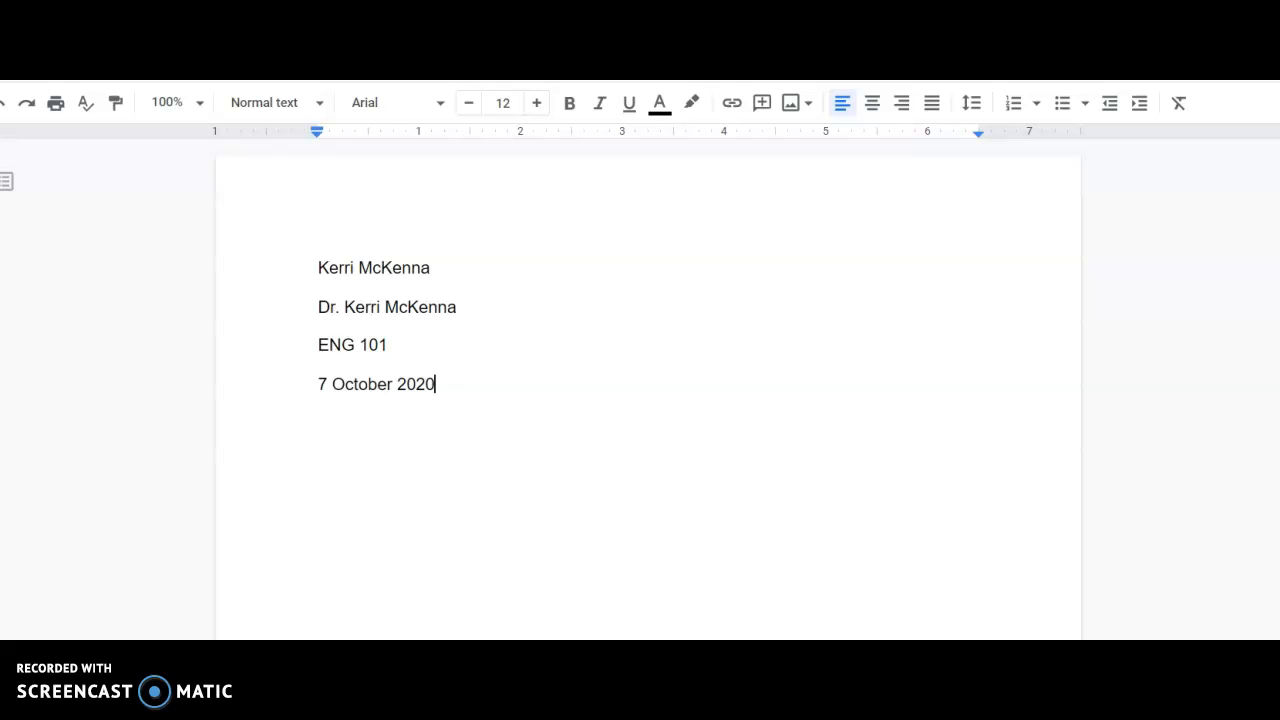
{"action": "left_click_drag", "start_coordinate": [314, 268], "coordinate": [447, 389]}
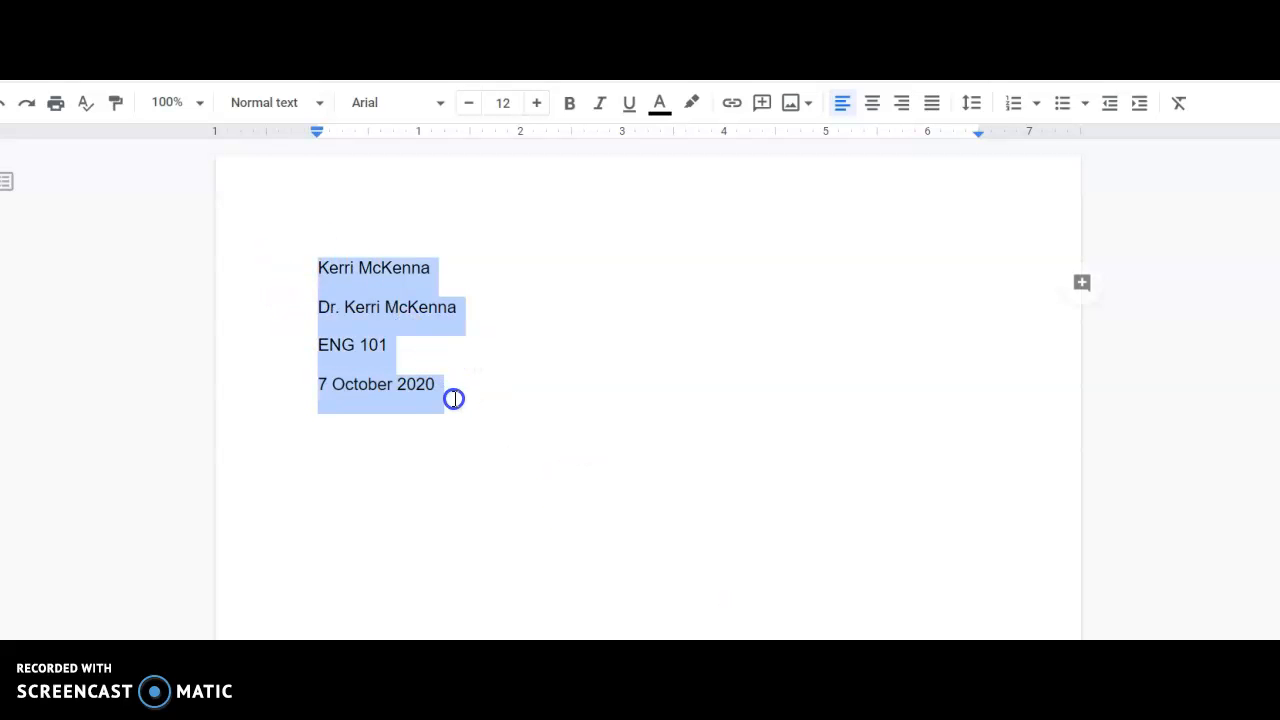
{"action": "left_click", "coordinate": [455, 377]}
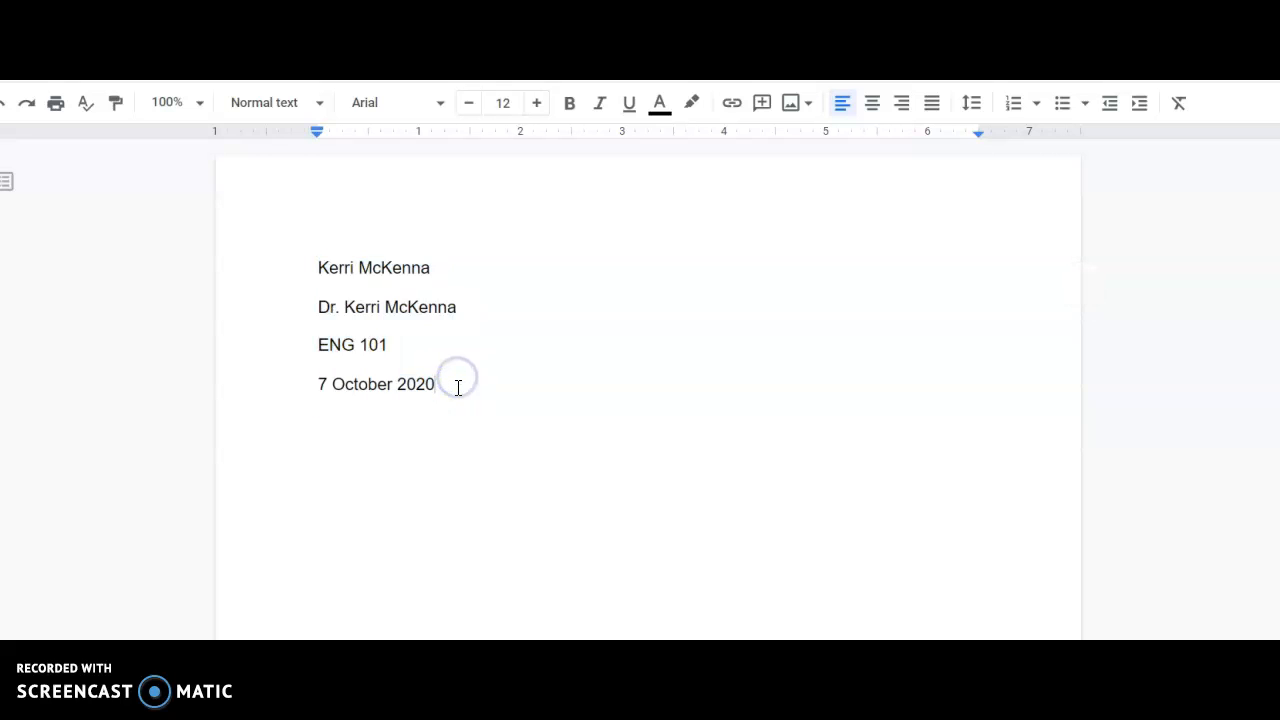
Step: Add the centered title "Clickbait Teasing Title 2 - 4 words long" on the line below the date
{"action": "key", "text": "Return"}
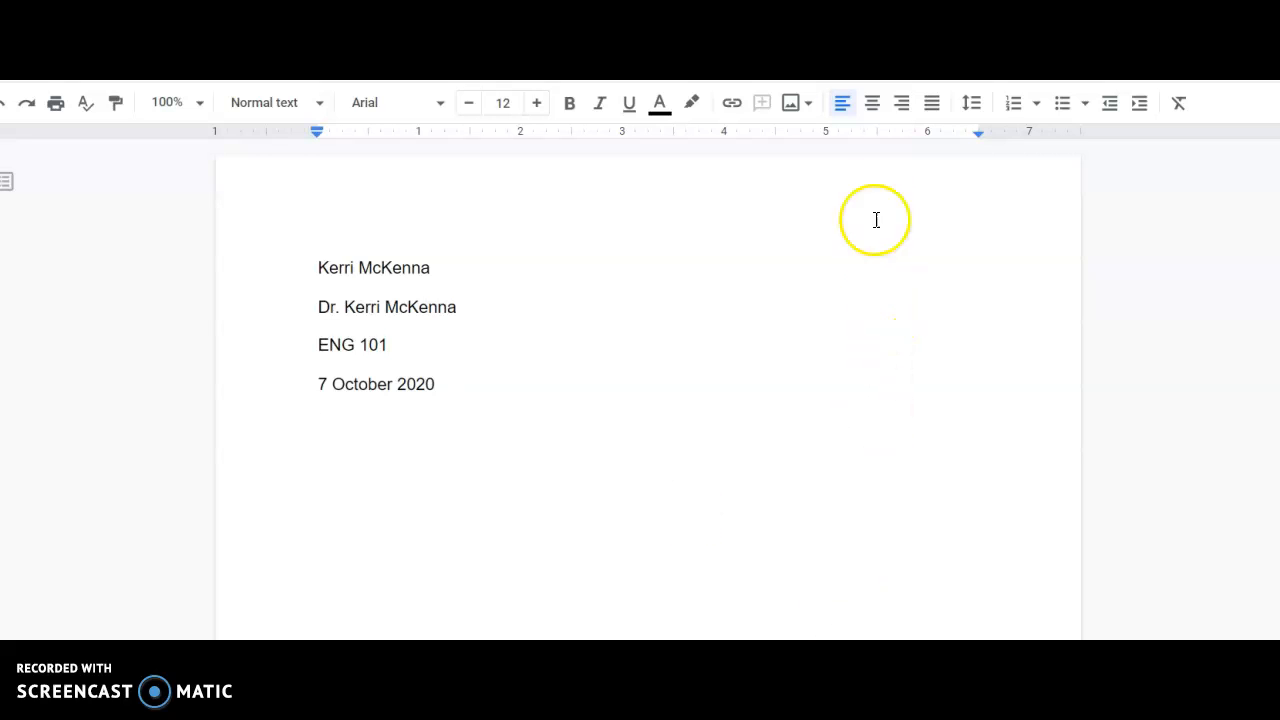
{"action": "left_click", "coordinate": [870, 115]}
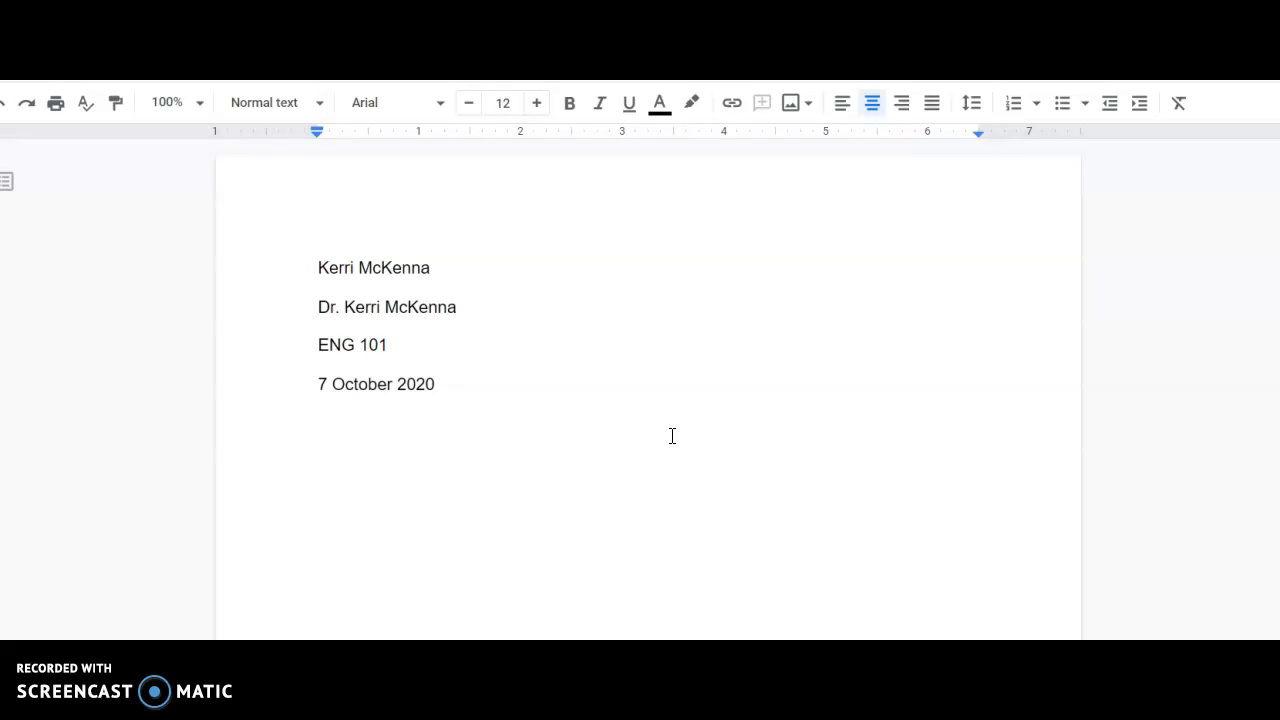
{"action": "type", "text": "Clickbait Teasing Title"}
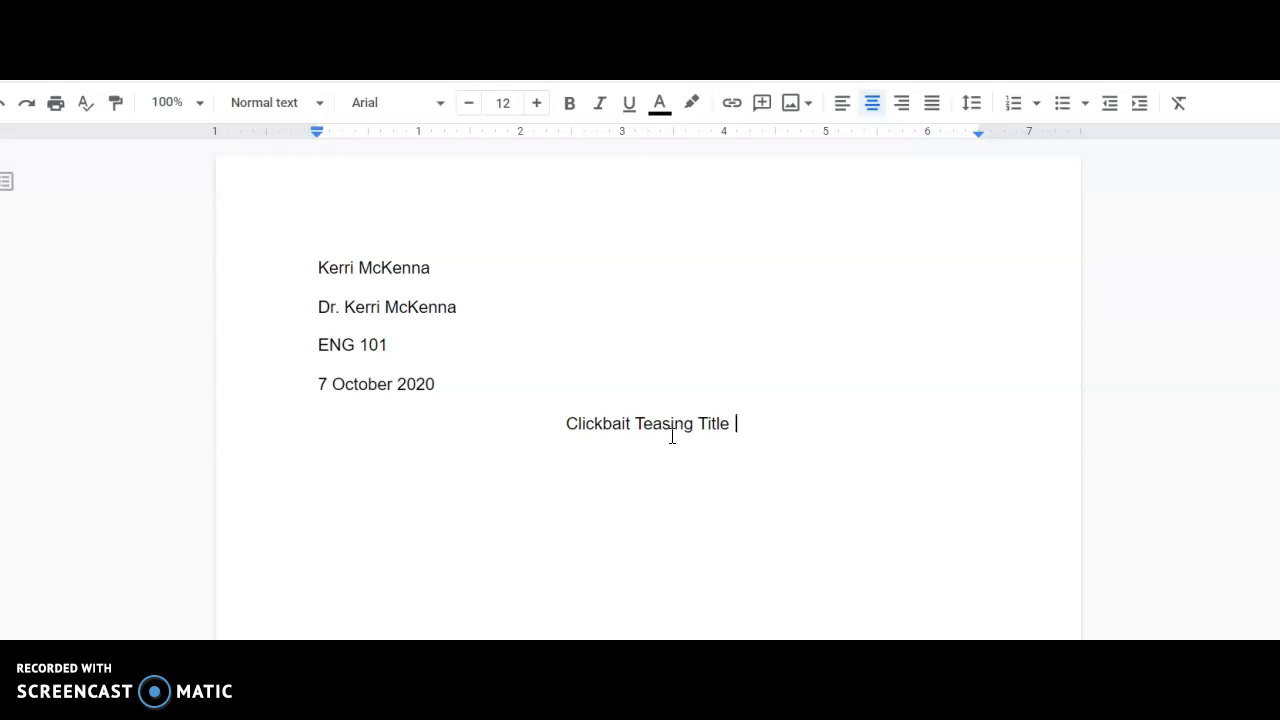
{"action": "type", "text": " 2 - 4"}
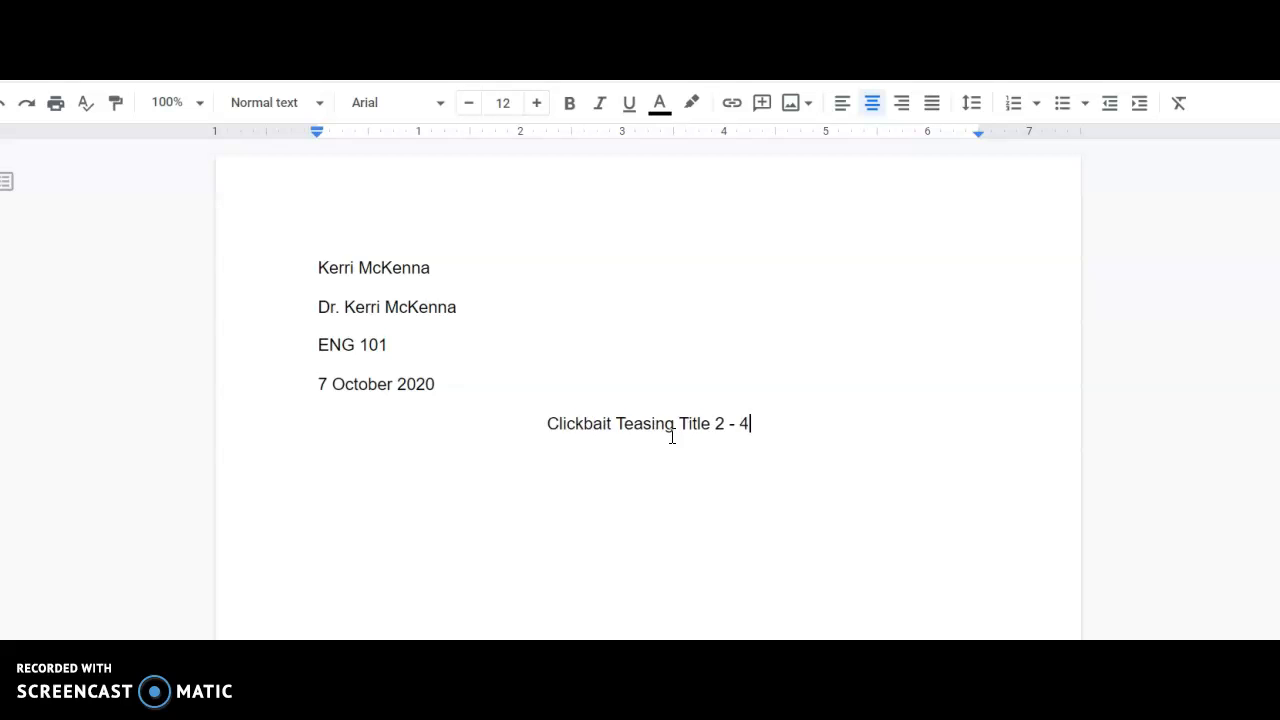
{"action": "type", "text": " words long"}
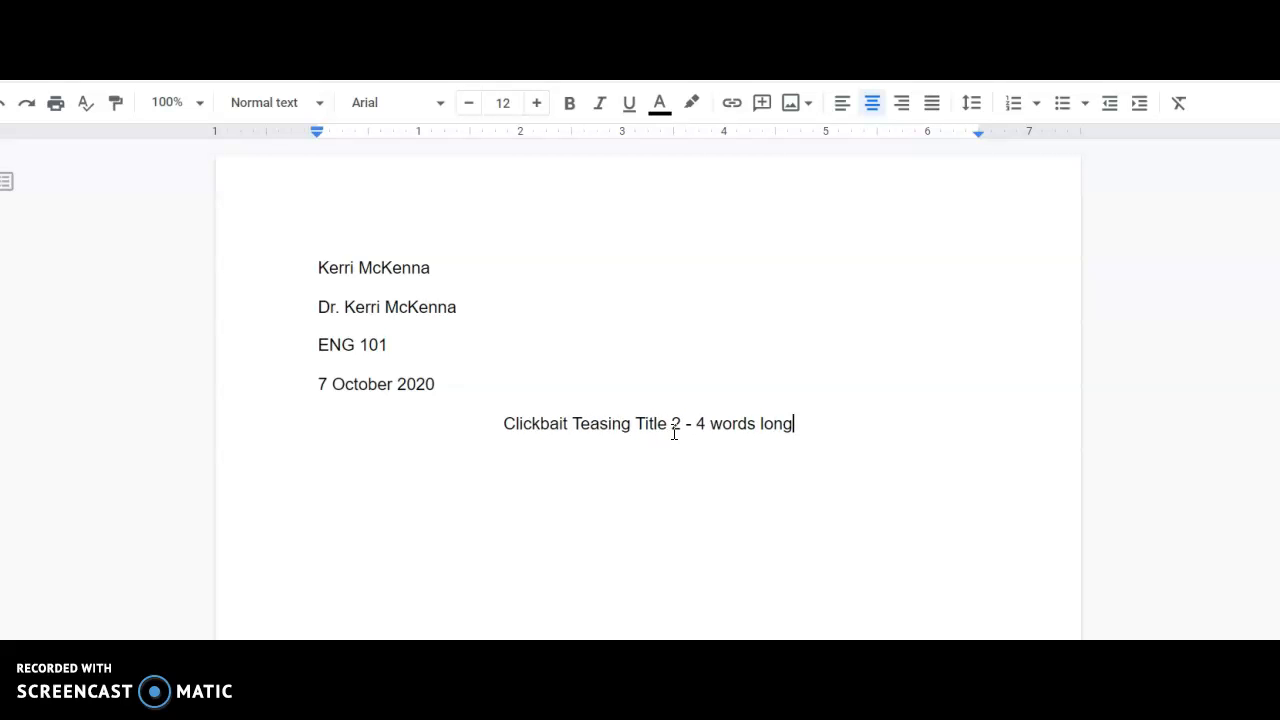
Step: Start a left-aligned, first-line-indented body paragraph under the title reading "Now your can start typing your paper."
{"action": "left_click", "coordinate": [686, 432]}
{"action": "key", "text": "Return"}
{"action": "left_click", "coordinate": [843, 117]}
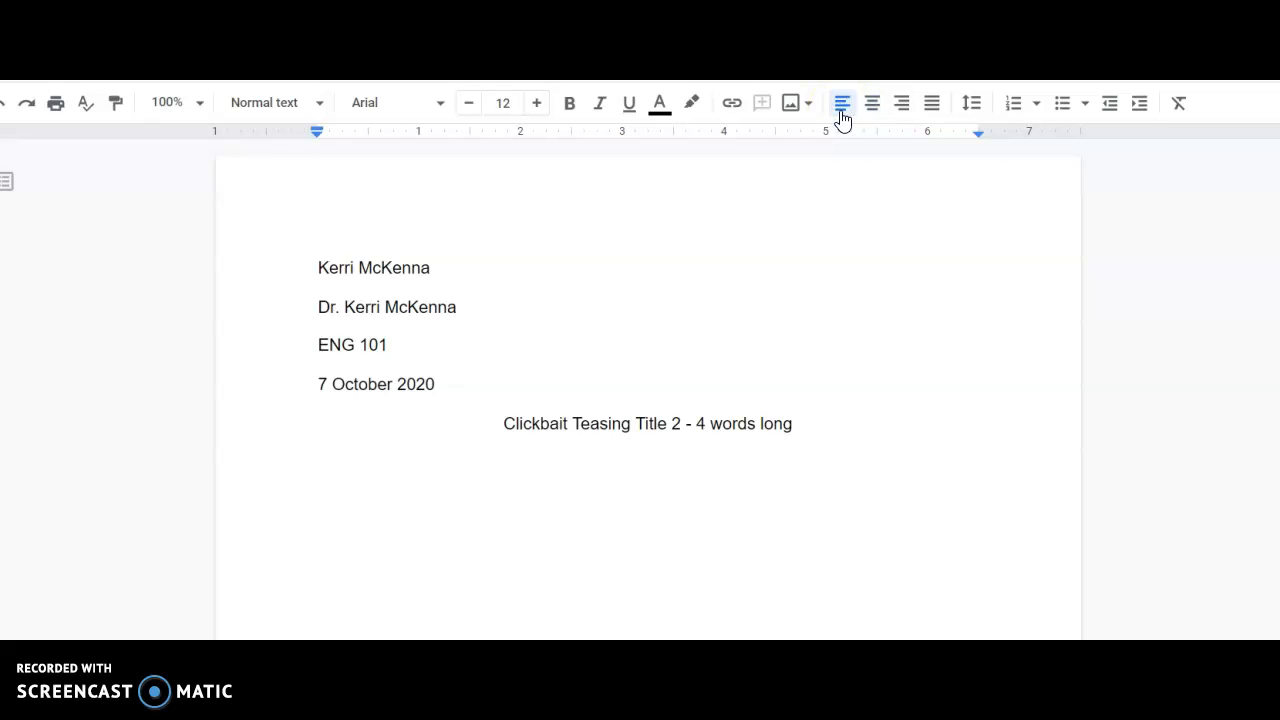
{"action": "type", "text": "Now your can stary"}
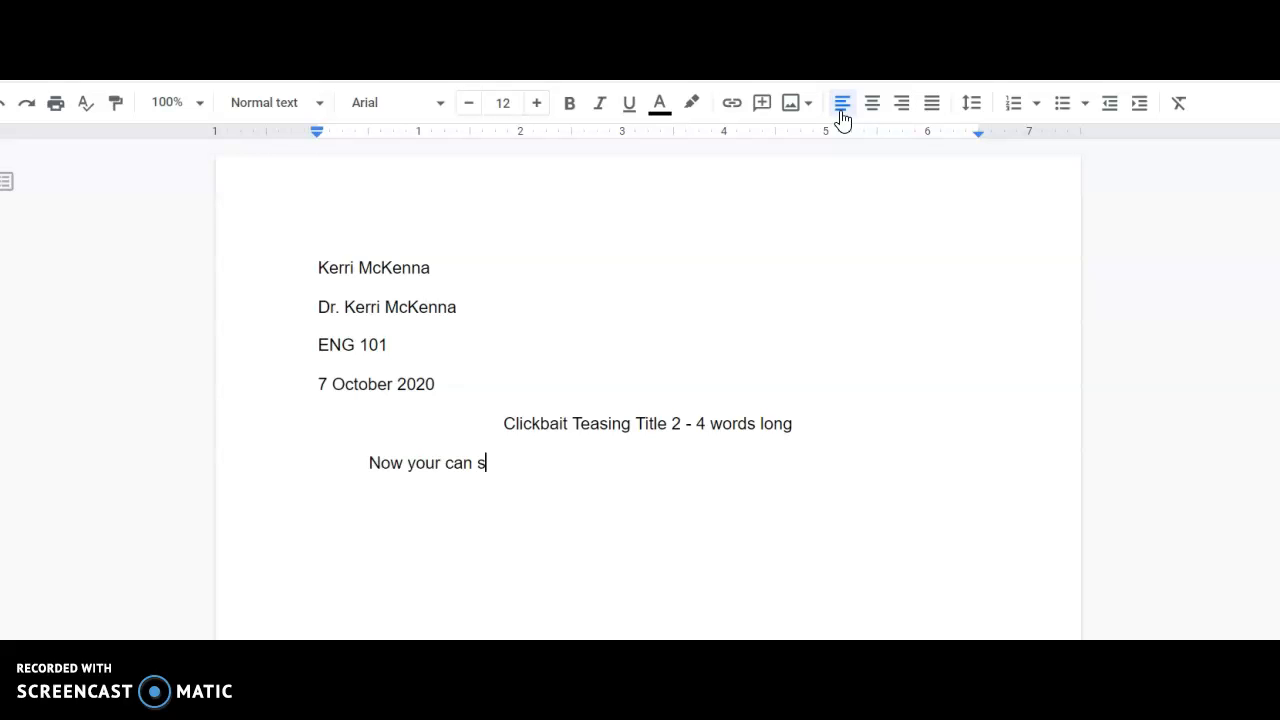
{"action": "key", "text": "BackSpace"}
{"action": "key", "text": "BackSpace"}
{"action": "type", "text": "t"}
{"action": "key", "text": "BackSpace"}
{"action": "key", "text": "BackSpace"}
{"action": "type", "text": "rt "}
{"action": "type", "text": "typing your "}
{"action": "type", "text": "ppa"}
{"action": "key", "text": "BackSpace"}
{"action": "key", "text": "BackSpace"}
{"action": "type", "text": "aper."}
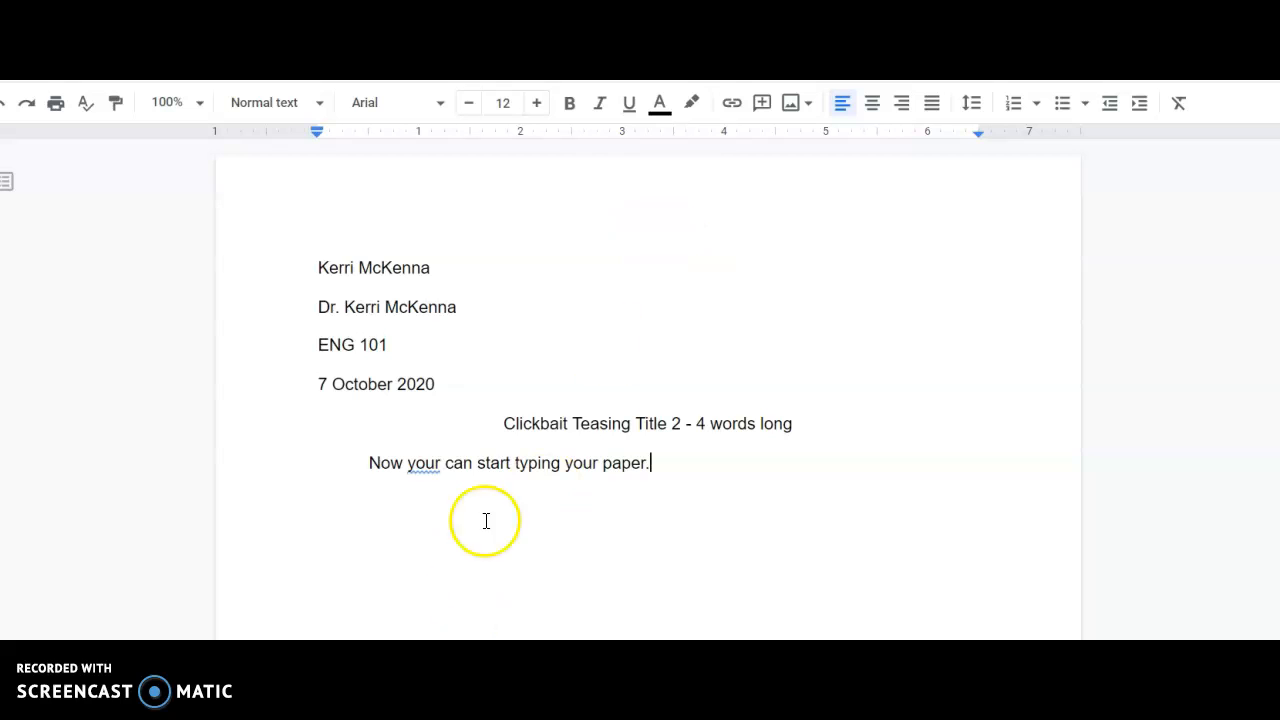
{"action": "left_click", "coordinate": [514, 446]}
{"action": "left_click", "coordinate": [821, 423]}
{"action": "key", "text": "Return"}
{"action": "key", "text": "Return"}
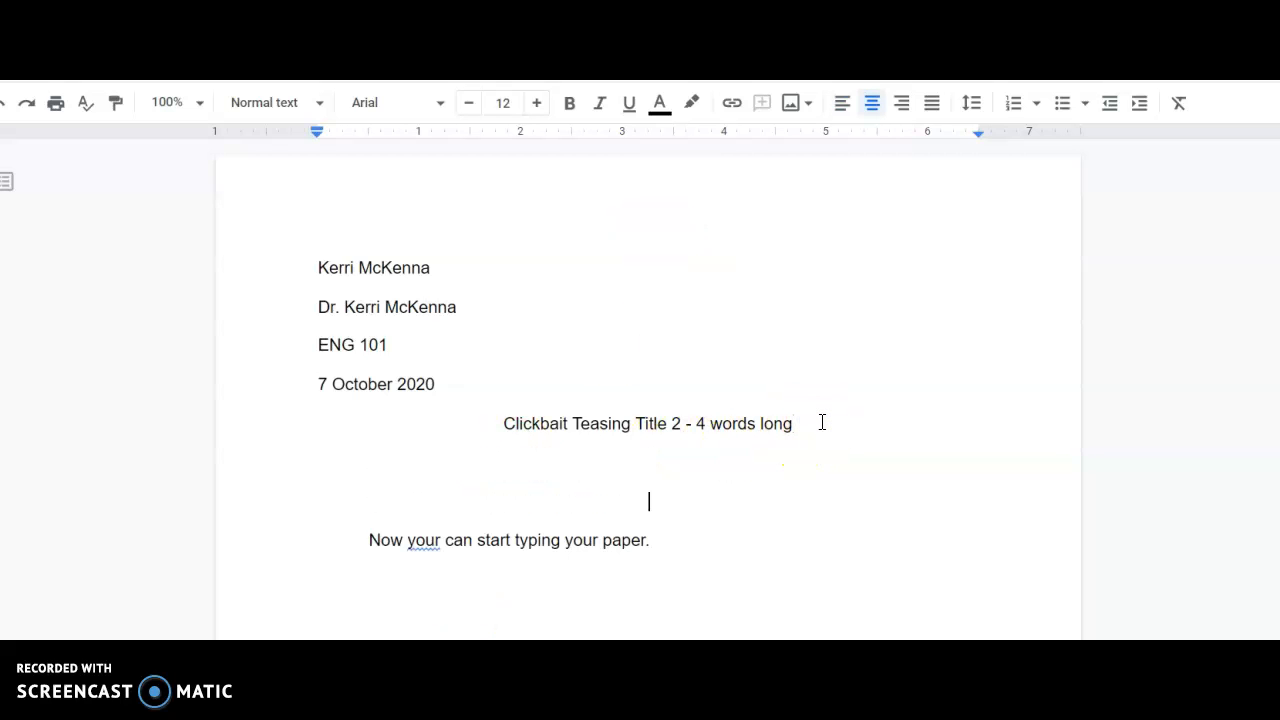
{"action": "key", "text": "BackSpace"}
{"action": "key", "text": "ctrl+shift+l"}
{"action": "key", "text": "BackSpace"}
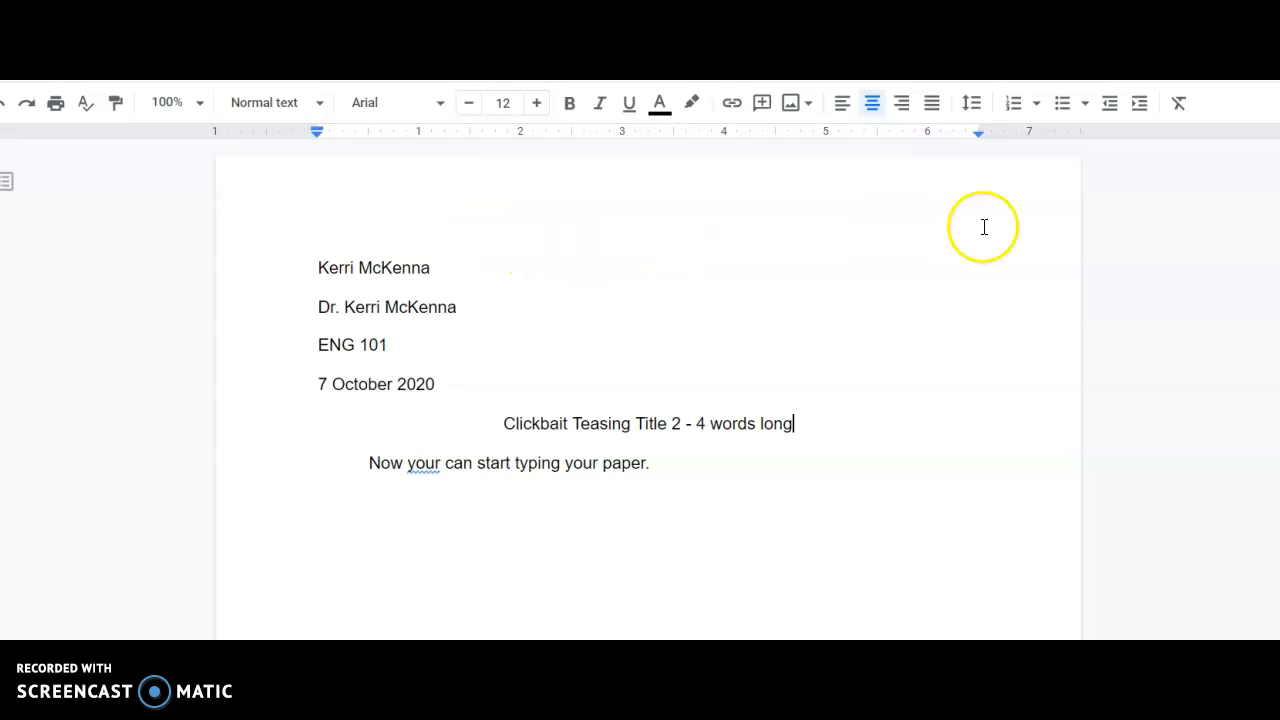
Step: Insert page numbers in the header starting at 1, including the first page, and put the student's last name before the number
{"action": "left_click", "coordinate": [513, 192]}
{"action": "double_click", "coordinate": [377, 204]}
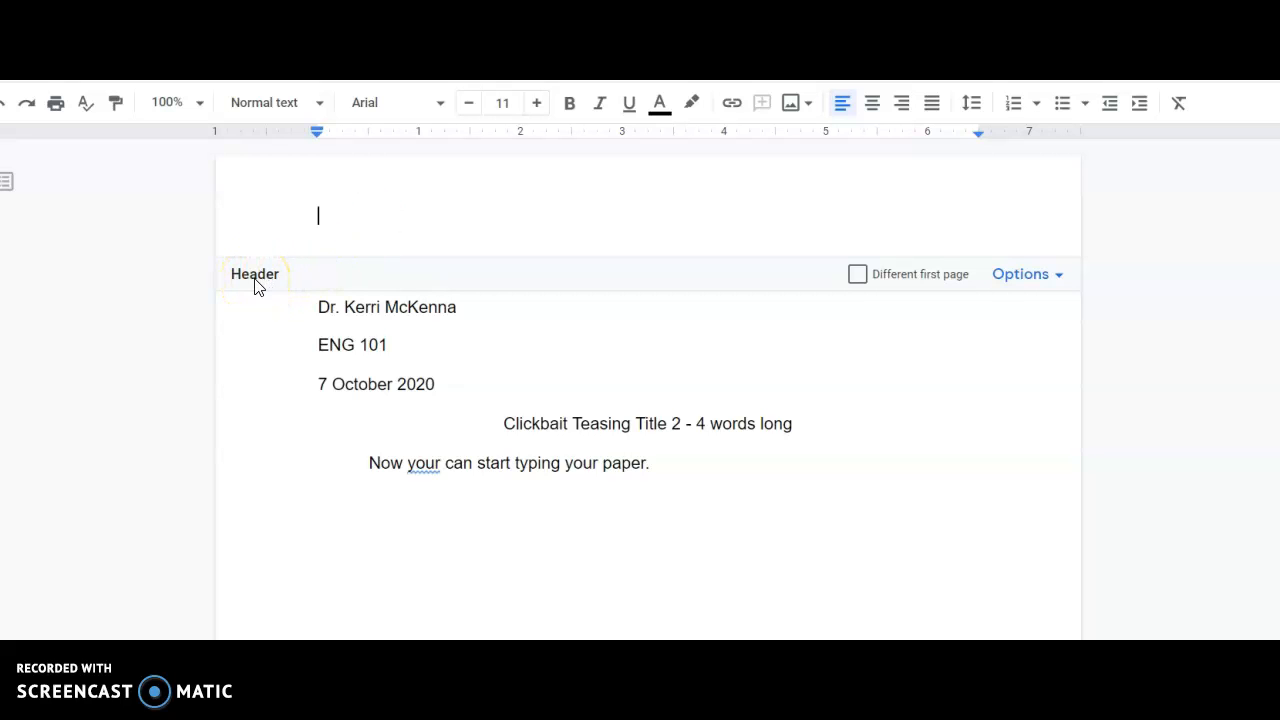
{"action": "left_click", "coordinate": [1031, 292]}
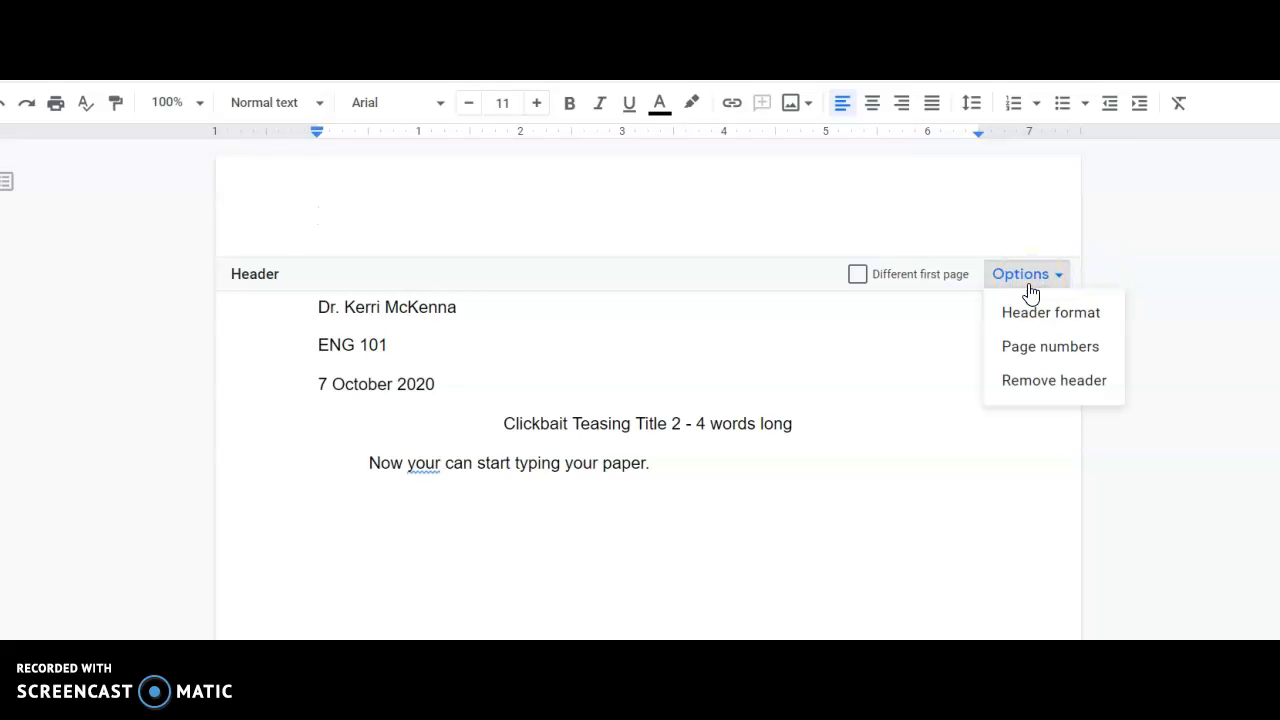
{"action": "left_click", "coordinate": [1030, 353]}
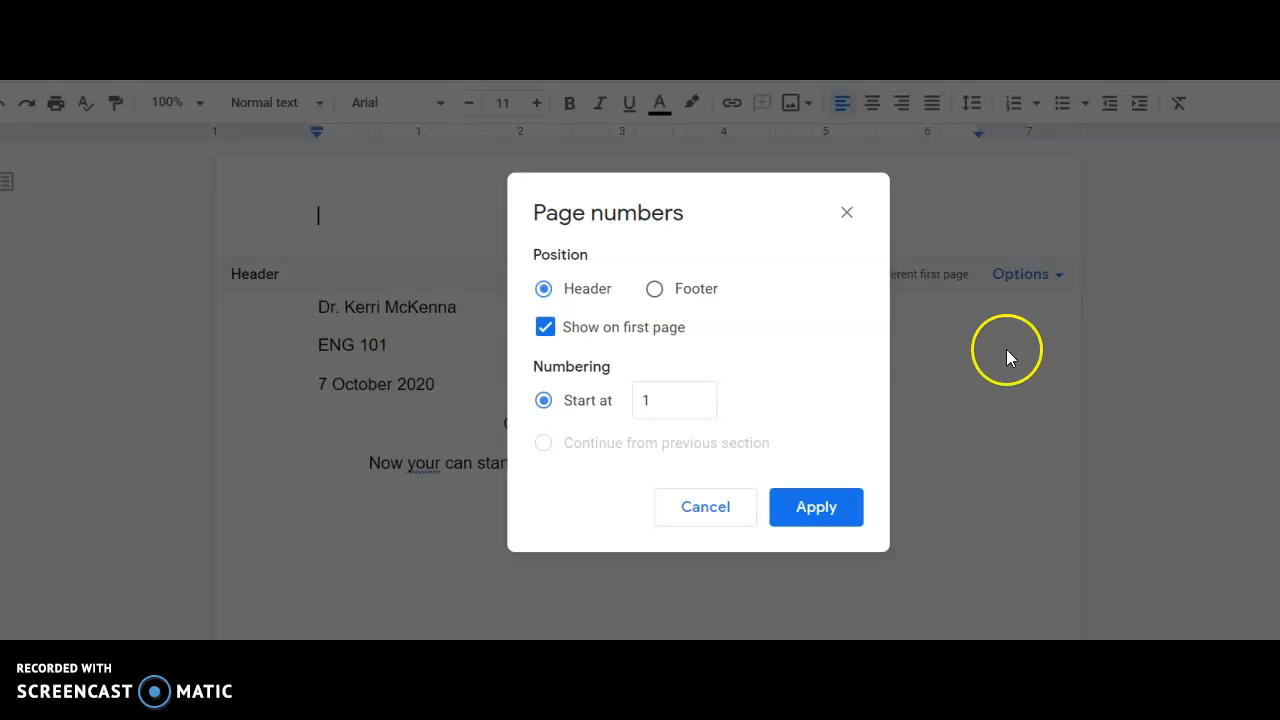
{"action": "left_click", "coordinate": [808, 508]}
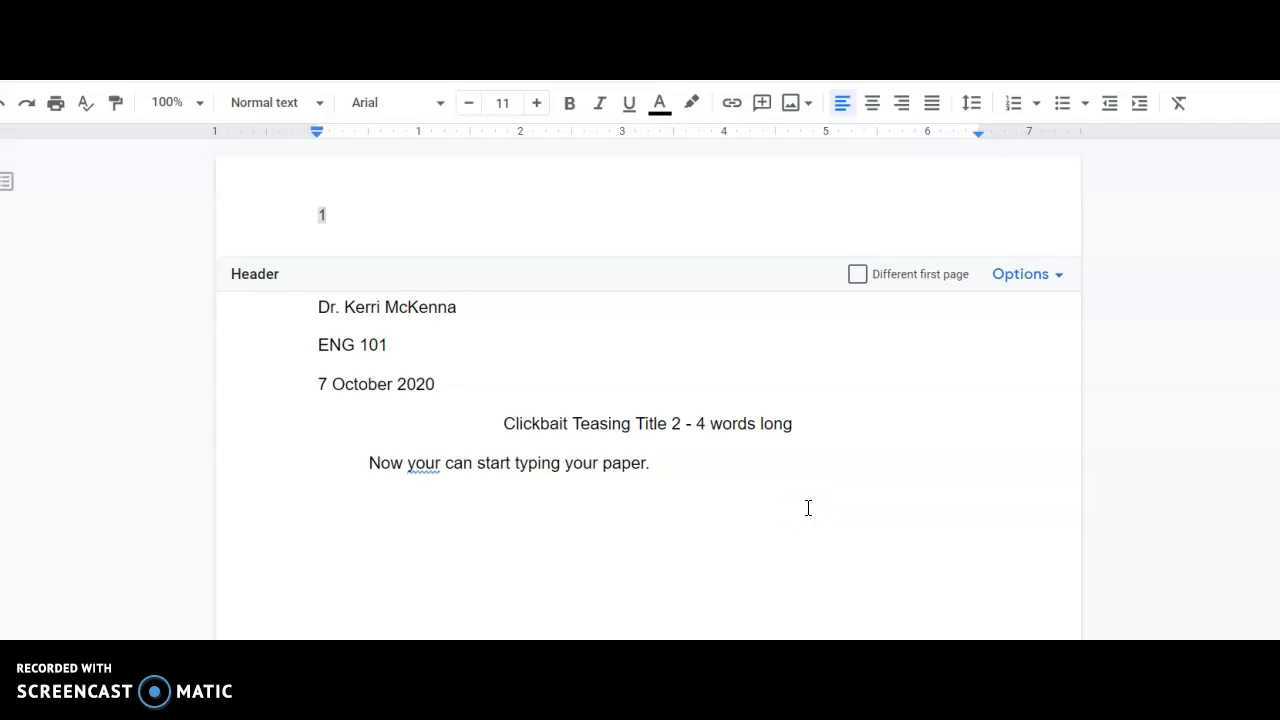
{"action": "left_click", "coordinate": [307, 219]}
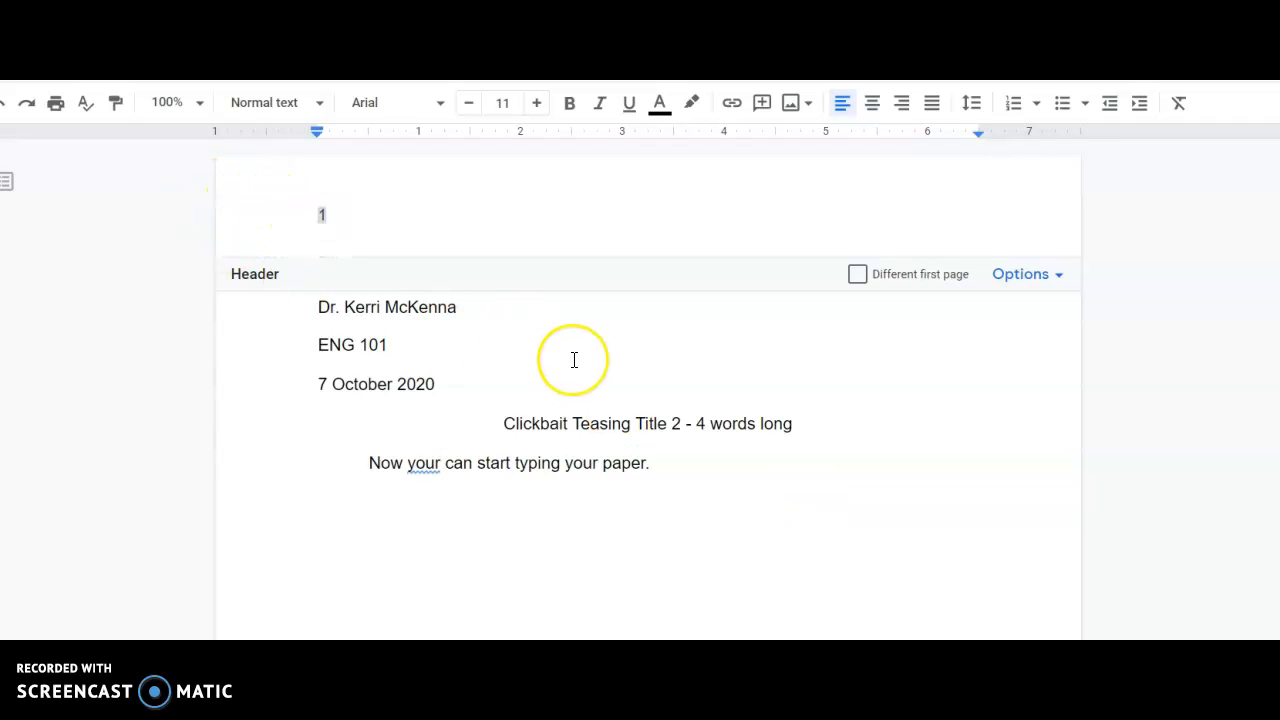
{"action": "type", "text": "McKenna"}
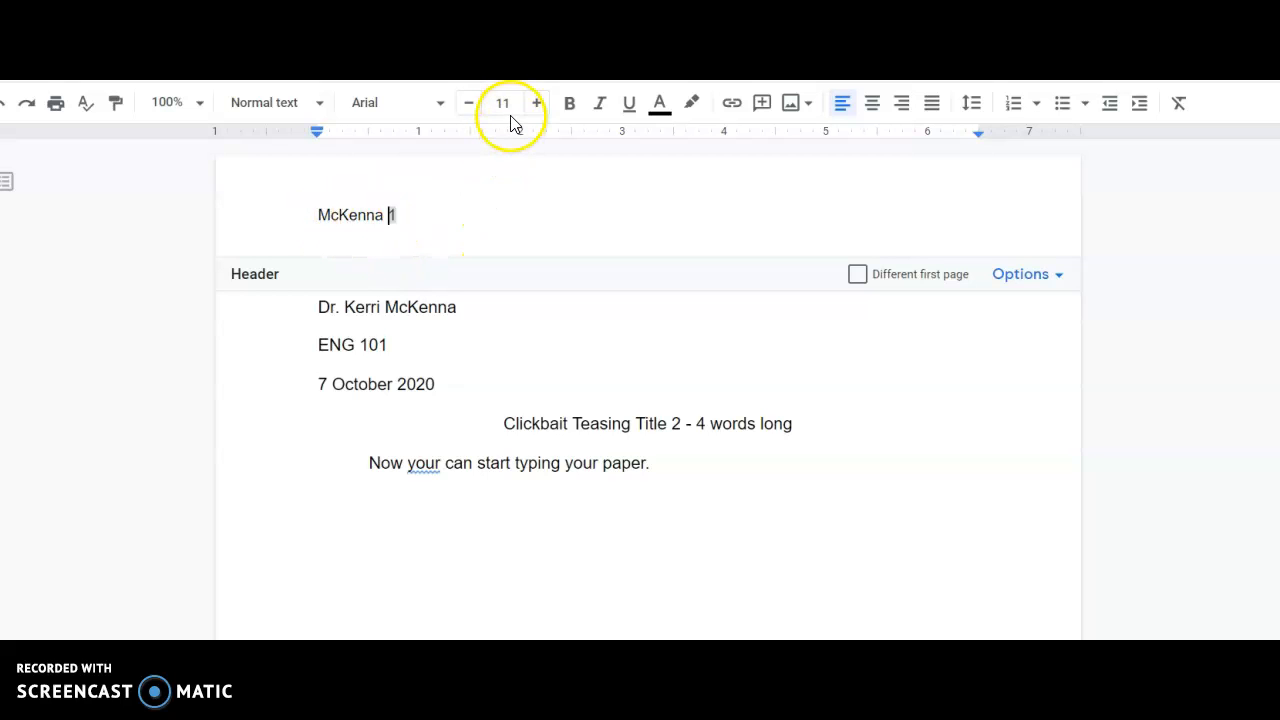
Step: Format the header's last name and page number as 12-point, right-aligned text, and return to the document body
{"action": "left_click_drag", "start_coordinate": [429, 210], "coordinate": [317, 210]}
{"action": "left_click", "coordinate": [537, 104]}
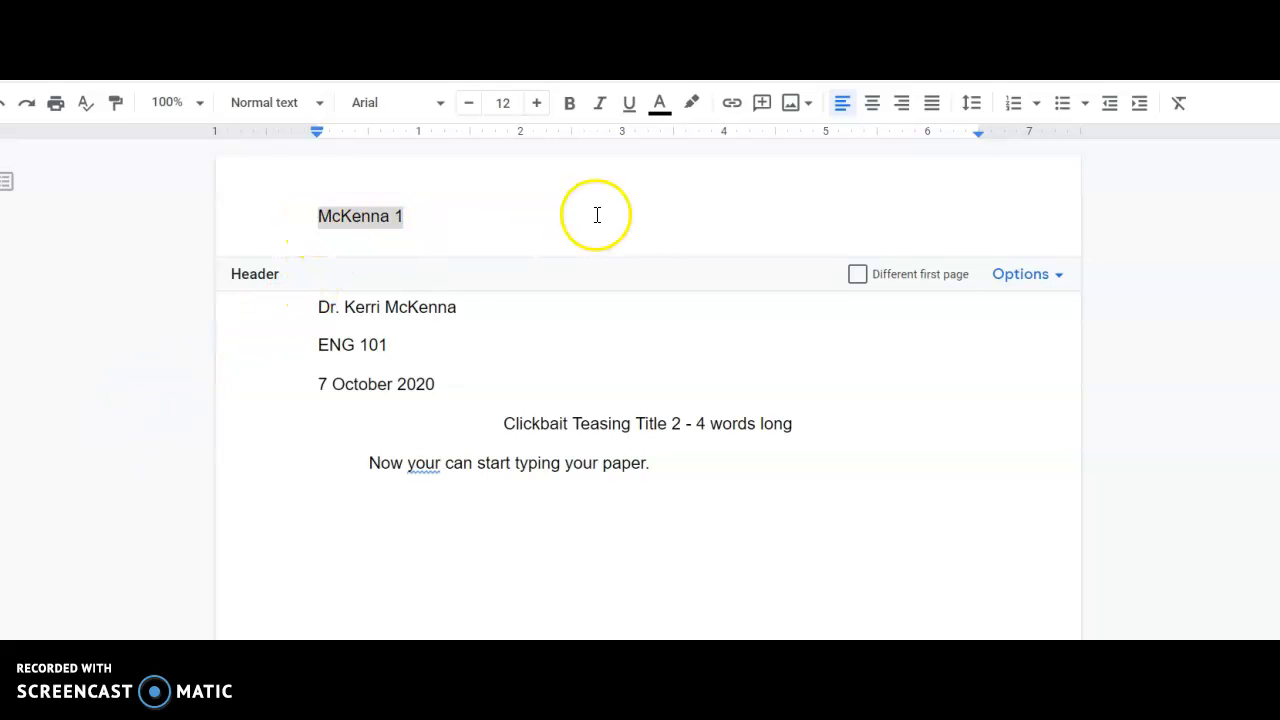
{"action": "left_click", "coordinate": [900, 104]}
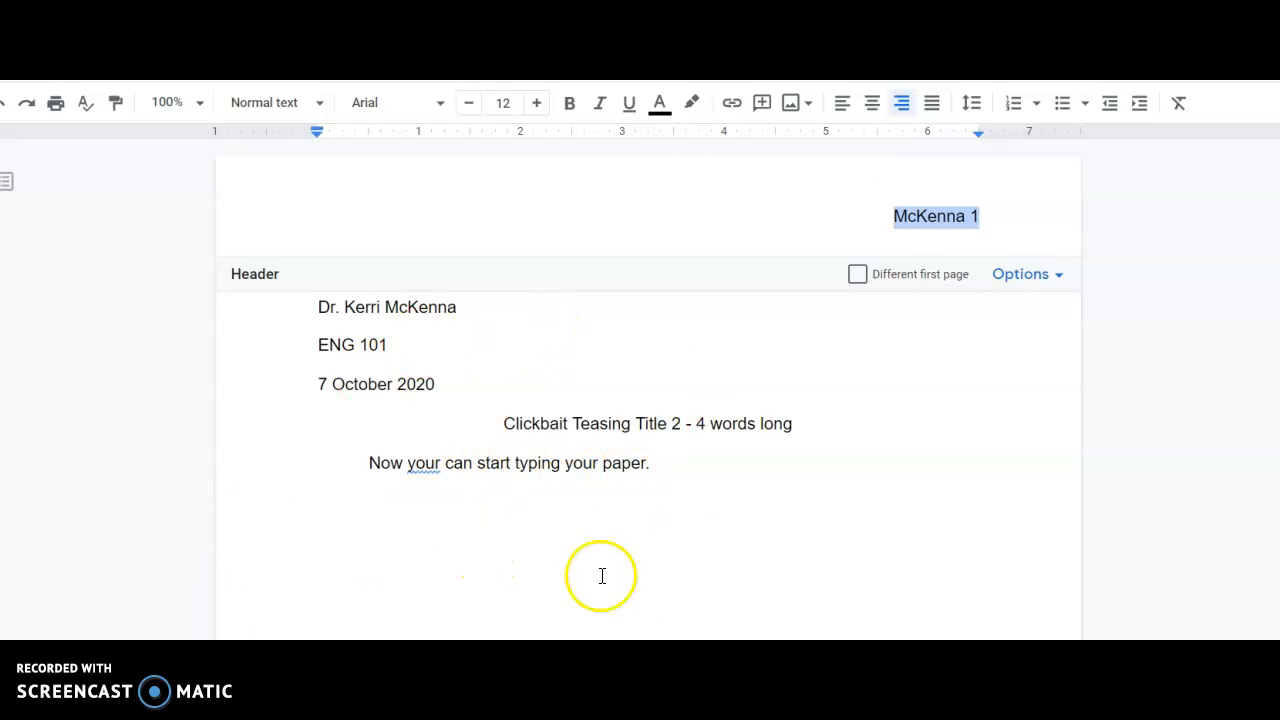
{"action": "left_click", "coordinate": [521, 477]}
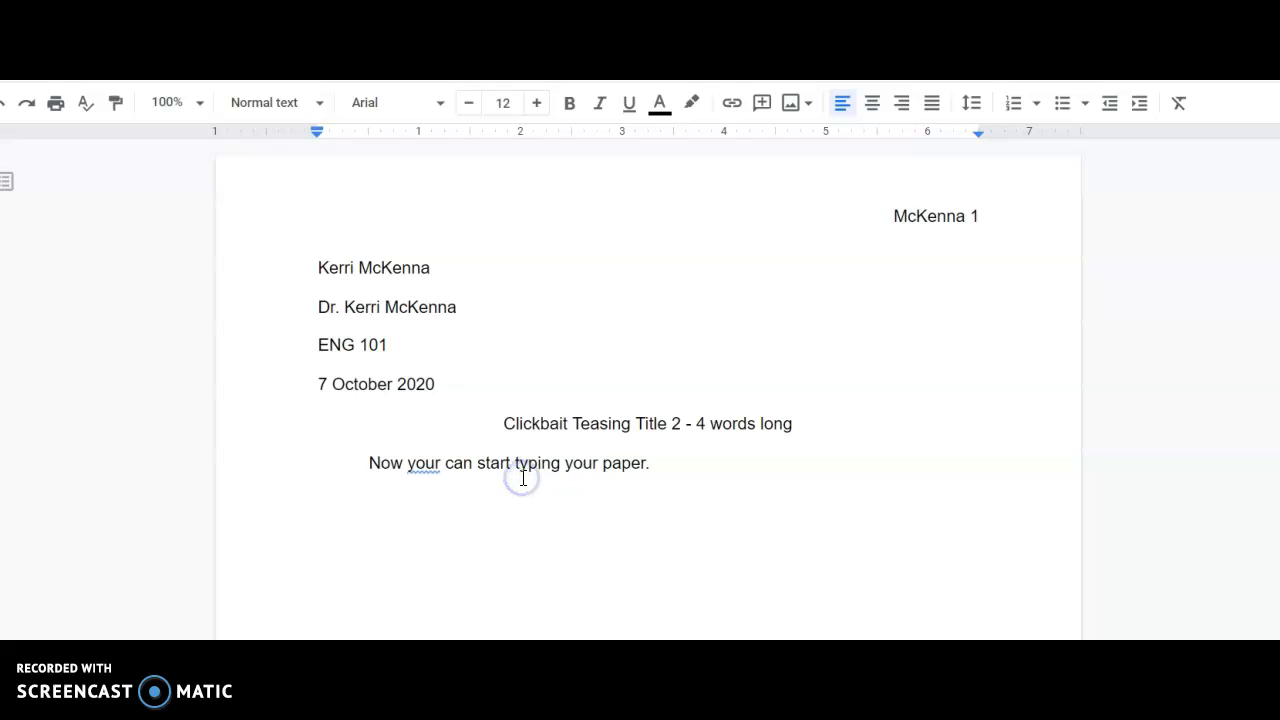